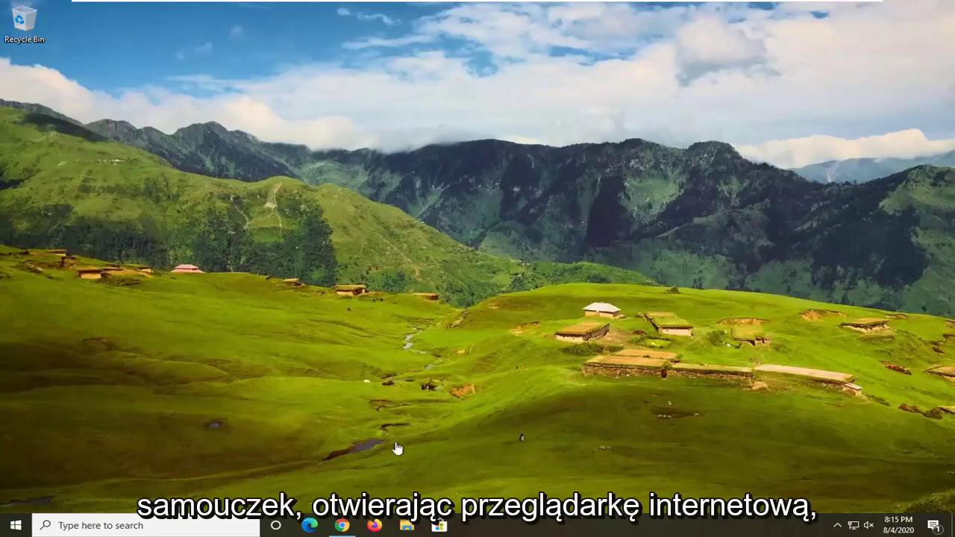
# Open a new Google Chrome window and maximize it
pyautogui.rightClick(342, 526)
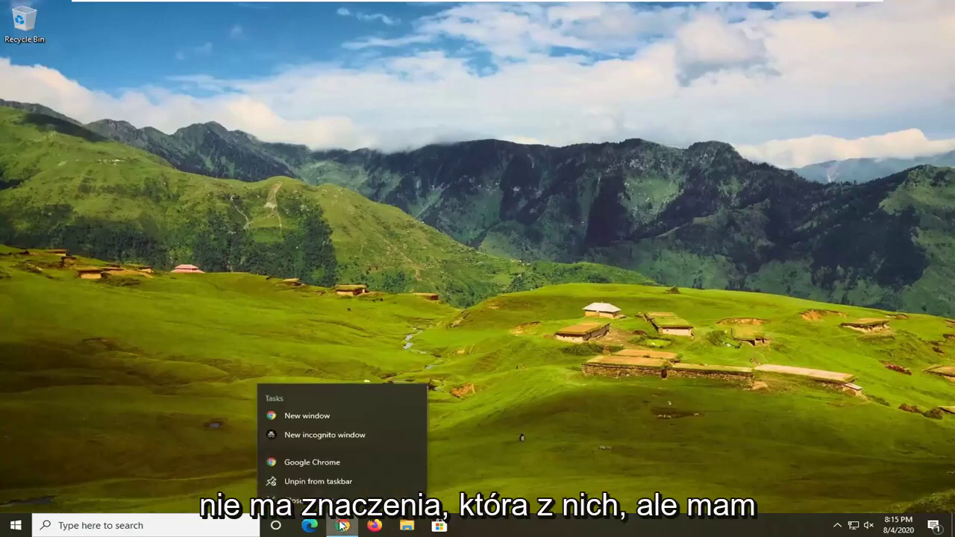
pyautogui.click(313, 459)
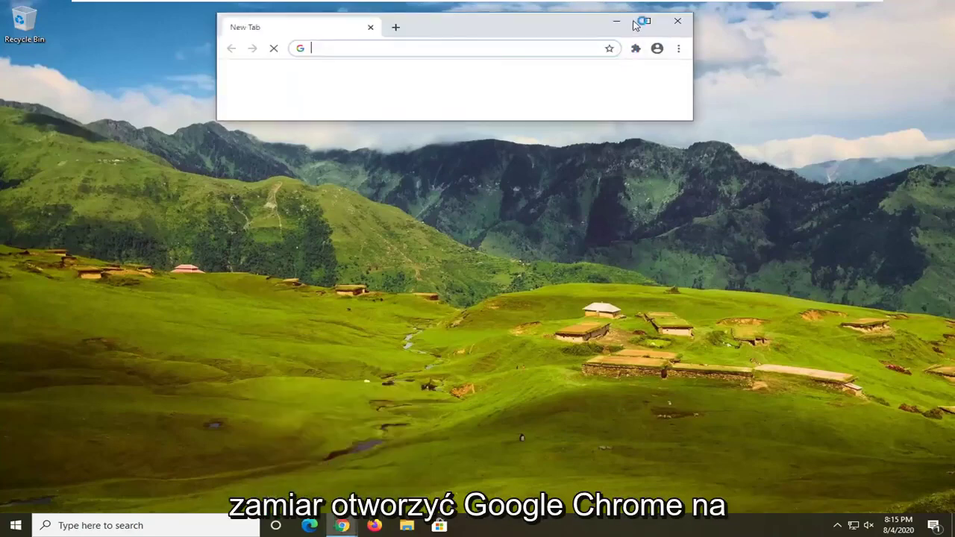
pyautogui.click(639, 22)
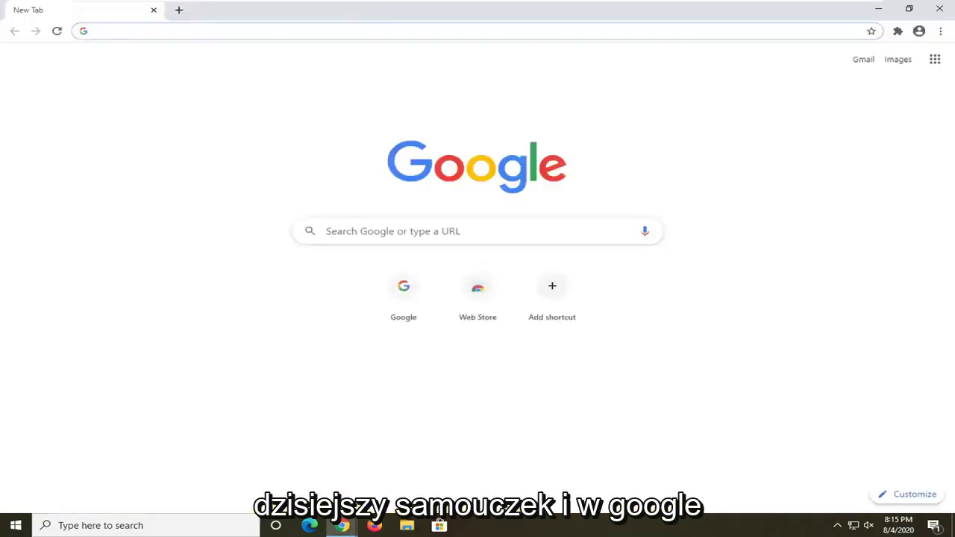
# Search Google for "microsoft visual c++"
pyautogui.click(324, 231)
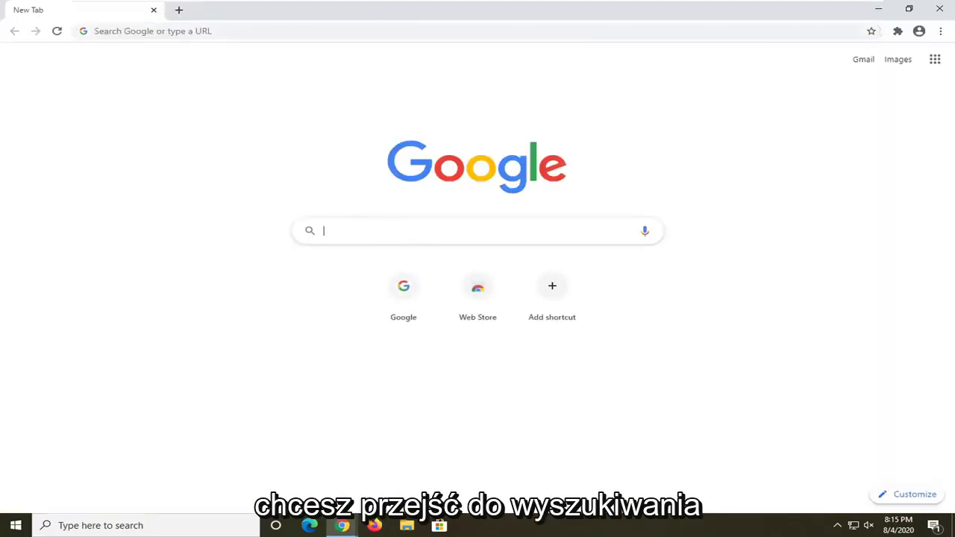
pyautogui.write('microsoft visual')
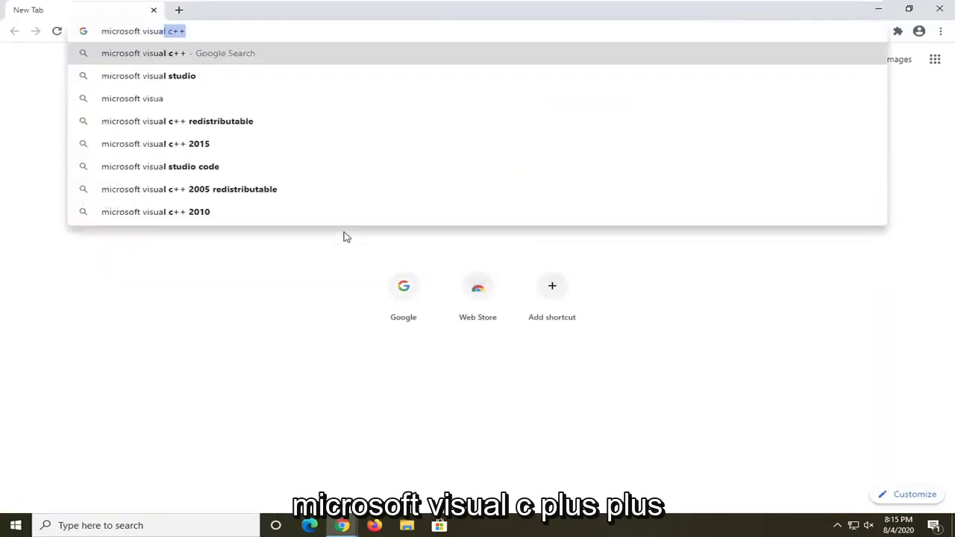
pyautogui.write(' c++')
pyautogui.press('Return')
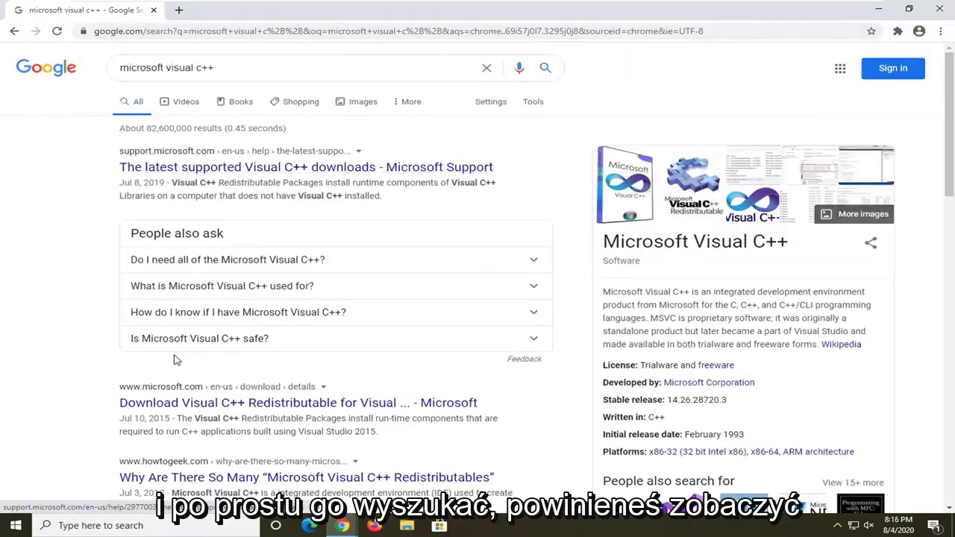
# Open Microsoft's Visual C++ Redistributable for Visual Studio 2015 download page from the results and bring up its list of downloadable files
pyautogui.scroll(-1, 175, 358)
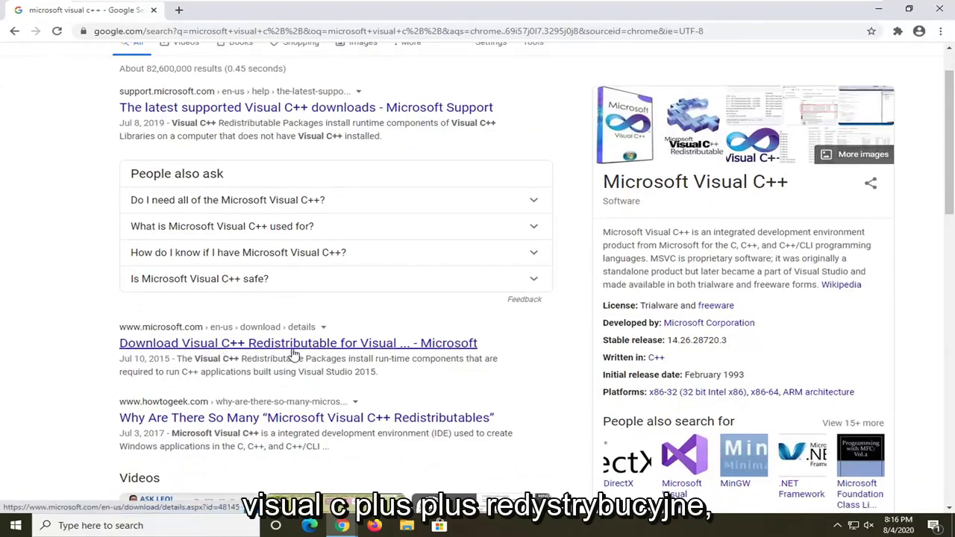
pyautogui.click(245, 348)
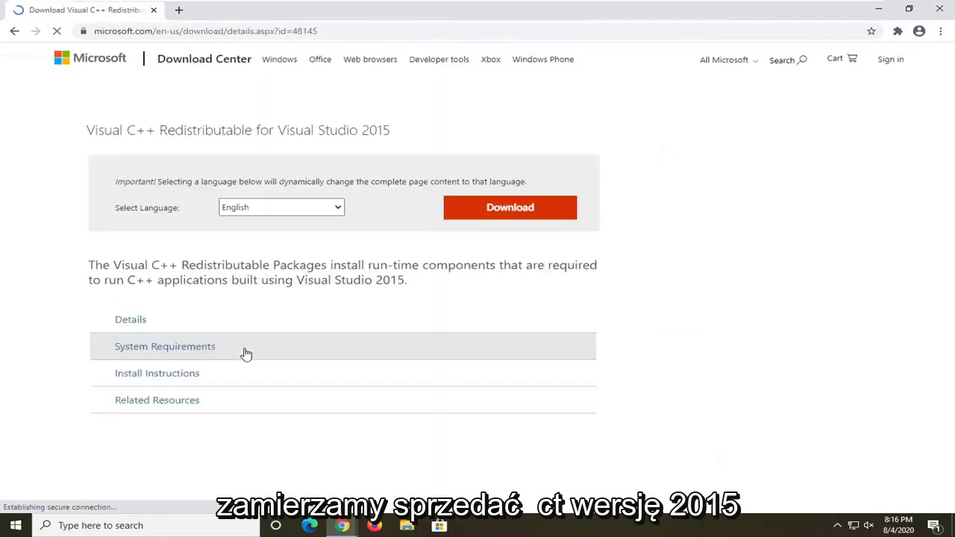
pyautogui.scroll(-3, 330, 345)
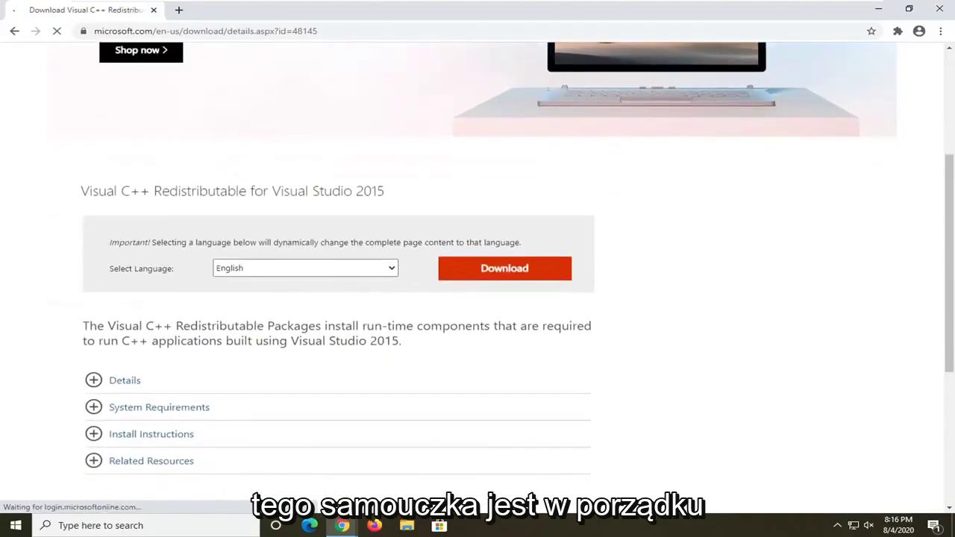
pyautogui.click(511, 272)
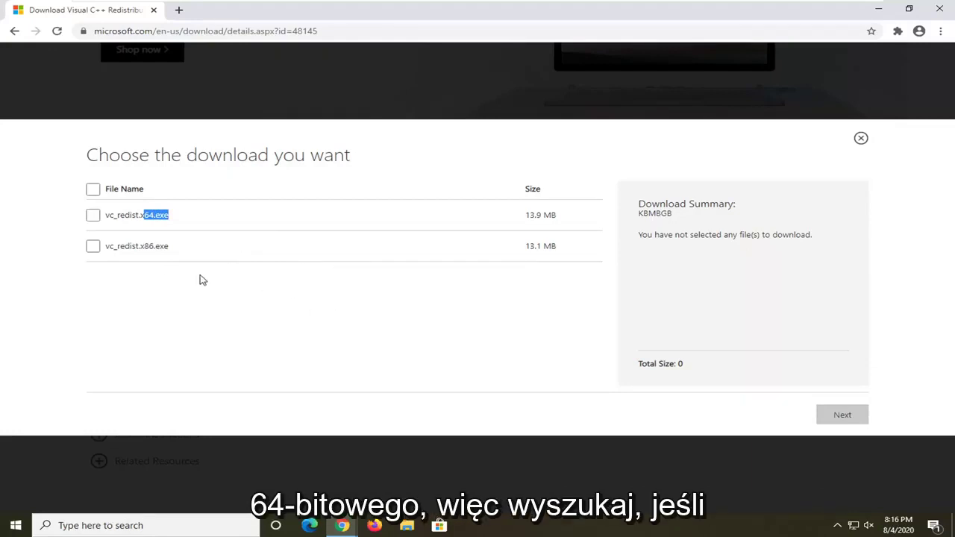
# Select only vc_redist.x86.exe among the offered files and download it
pyautogui.click(244, 270)
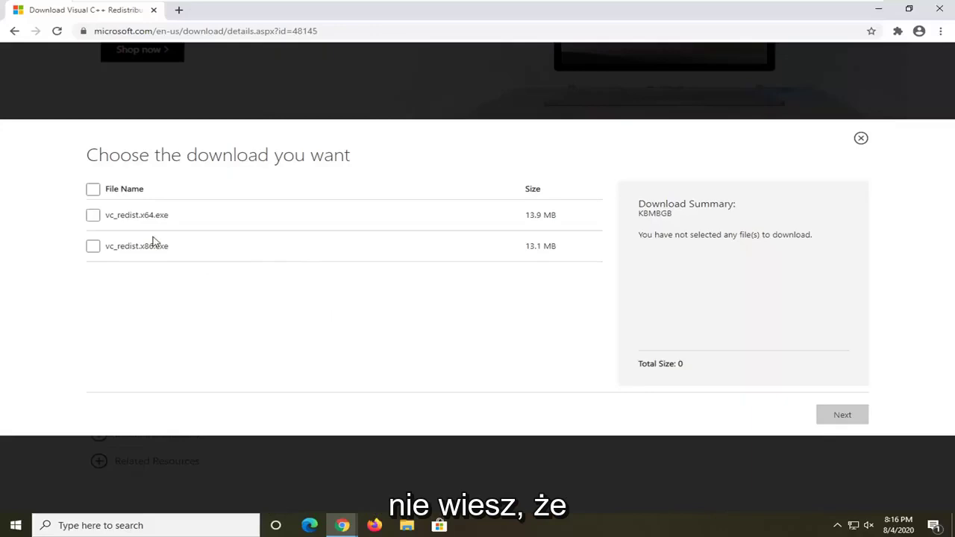
pyautogui.click(93, 247)
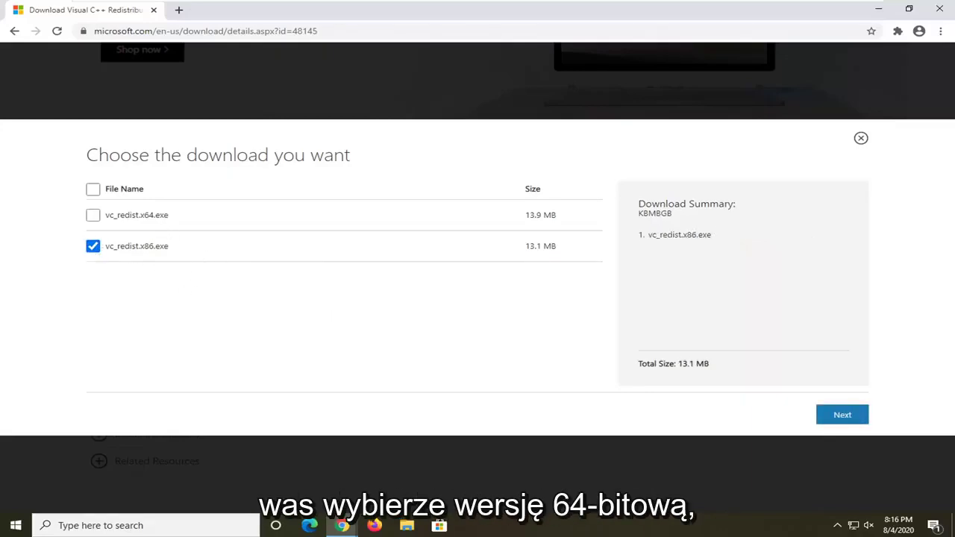
pyautogui.moveTo(139, 216); pyautogui.dragTo(173, 222)
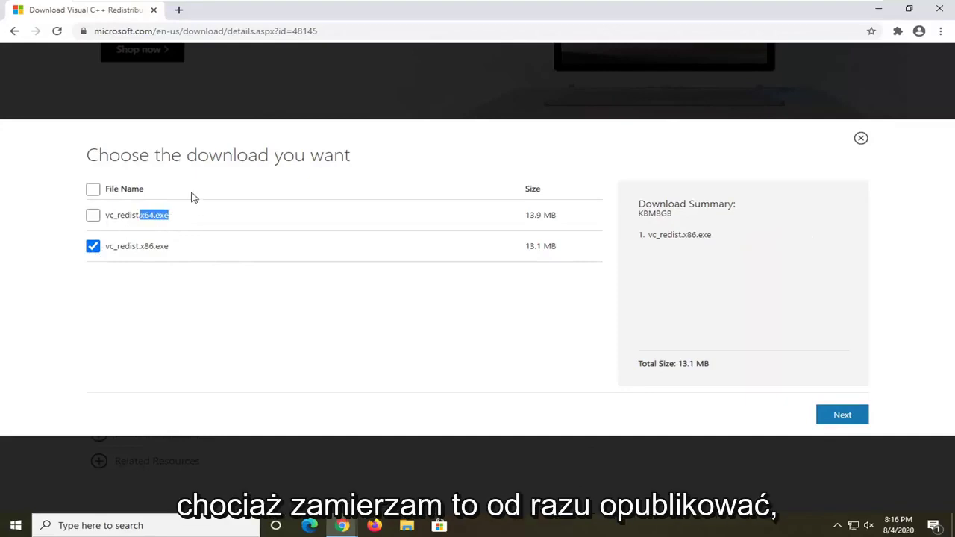
pyautogui.click(41, 235)
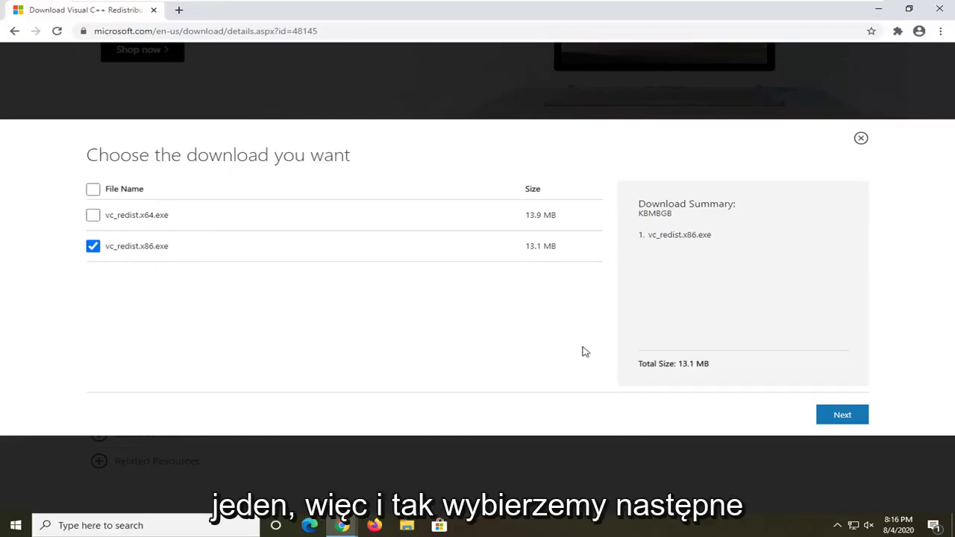
pyautogui.click(837, 419)
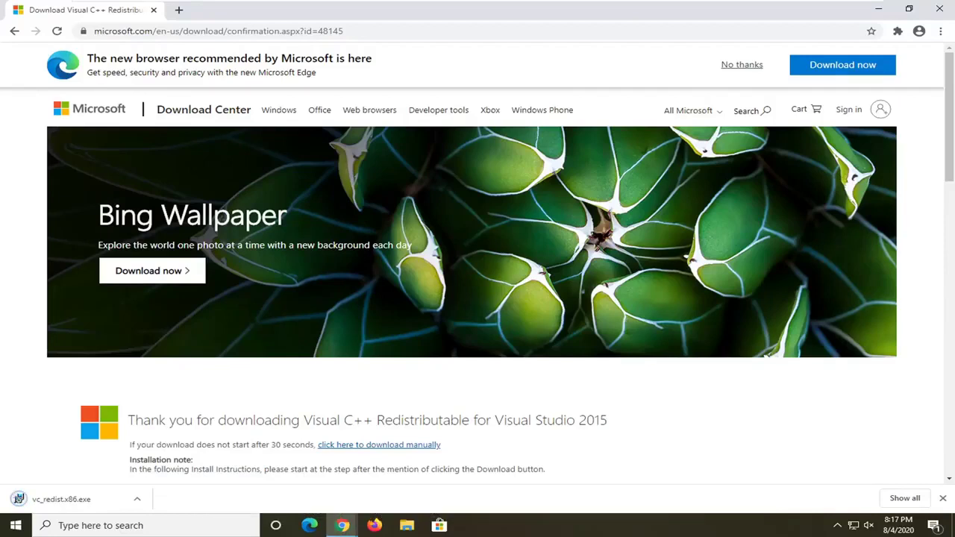
# Launch the downloaded vc_redist.x86.exe, minimize the browser and allow the file to run past the security warning
pyautogui.click(61, 499)
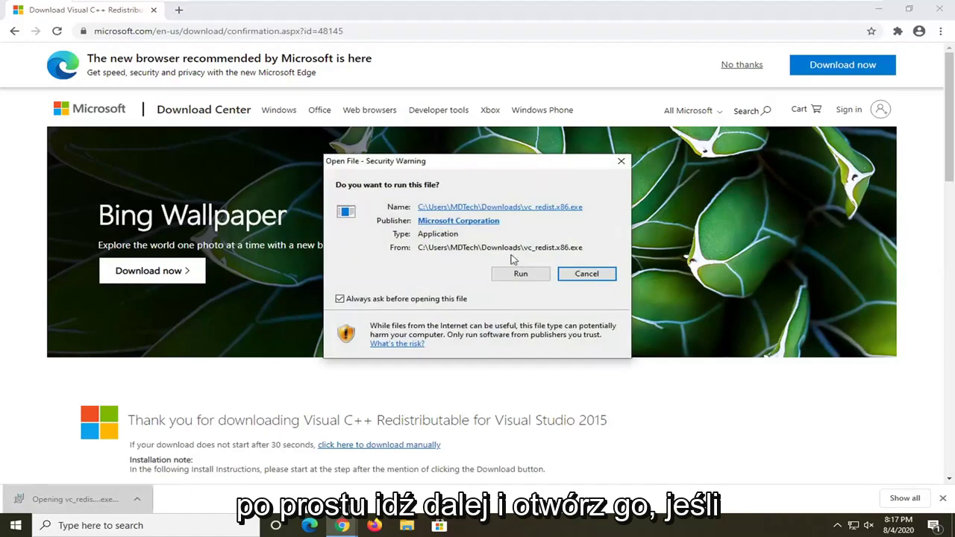
pyautogui.click(515, 272)
pyautogui.click(879, 16)
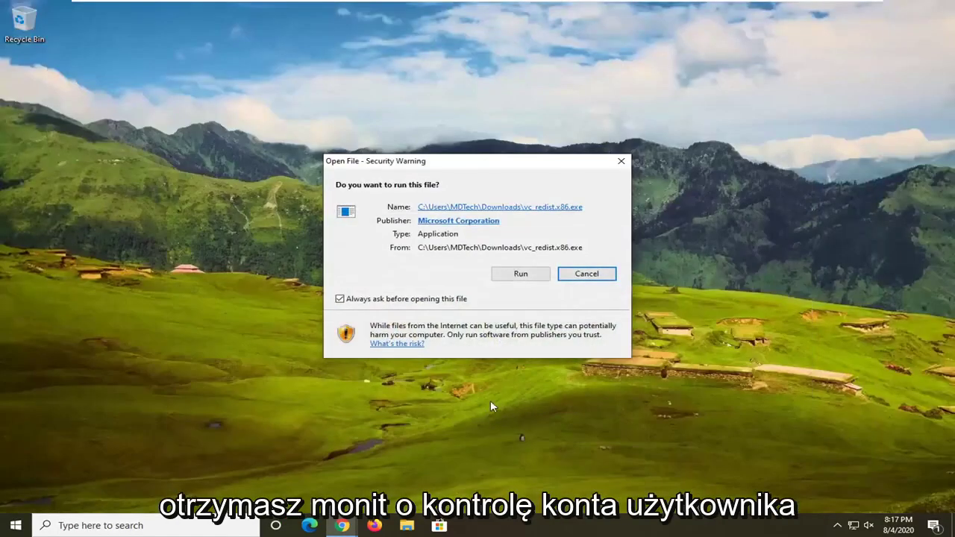
pyautogui.click(514, 274)
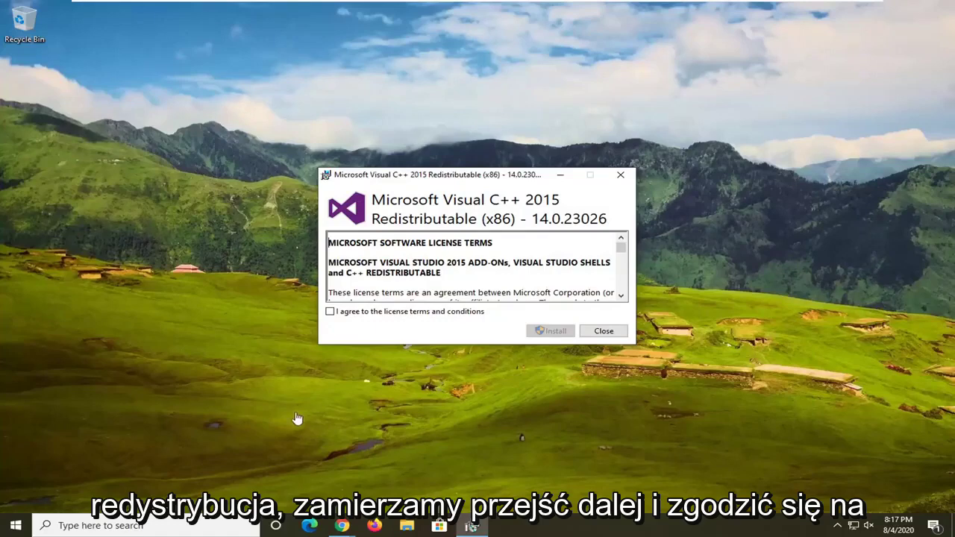
# Agree to the license terms, try to install the Visual C++ 2015 Redistributable (x86), and close the setup window
pyautogui.click(420, 313)
pyautogui.click(553, 330)
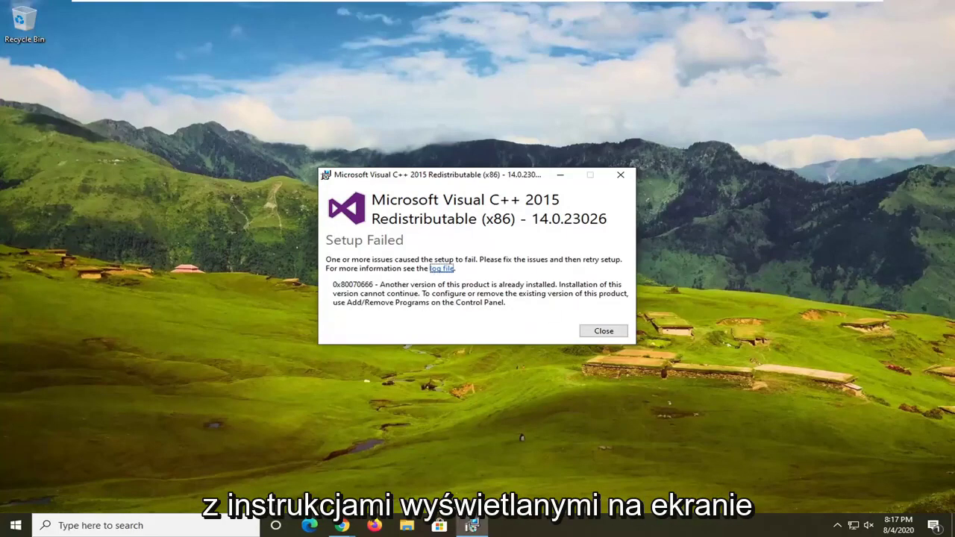
pyautogui.click(603, 331)
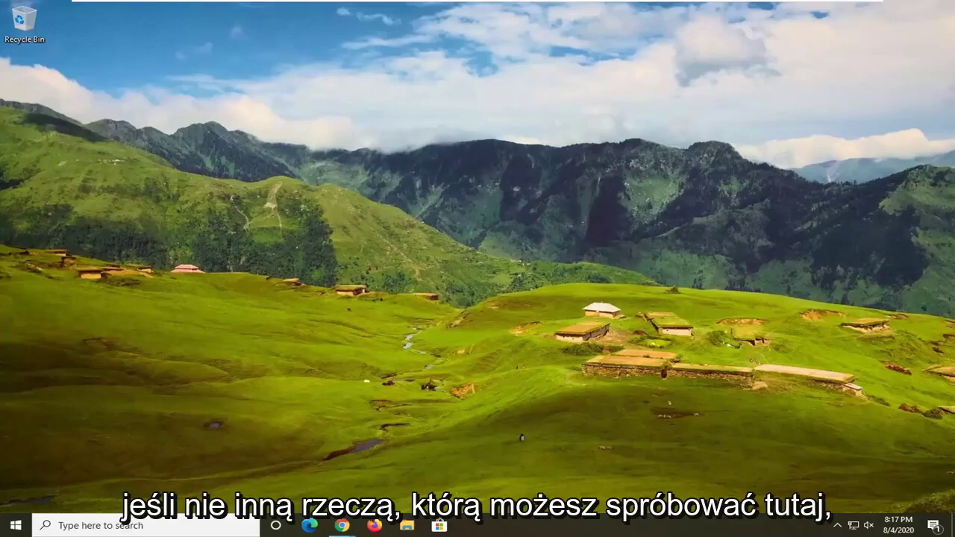
# Find Command Prompt with the search "cmd" and run it as administrator, approving the User Account Control request
pyautogui.click(3, 531)
pyautogui.write('cmd')
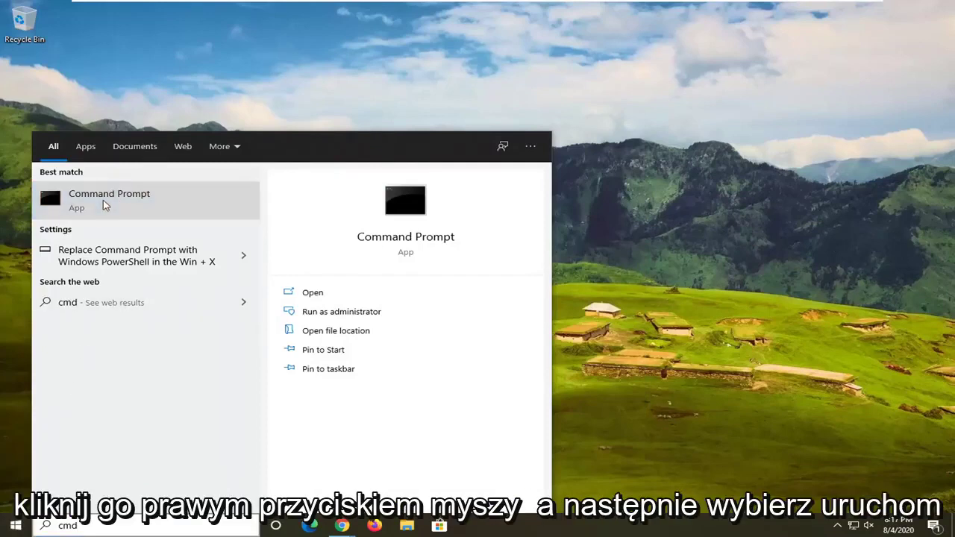
pyautogui.rightClick(103, 202)
pyautogui.click(168, 213)
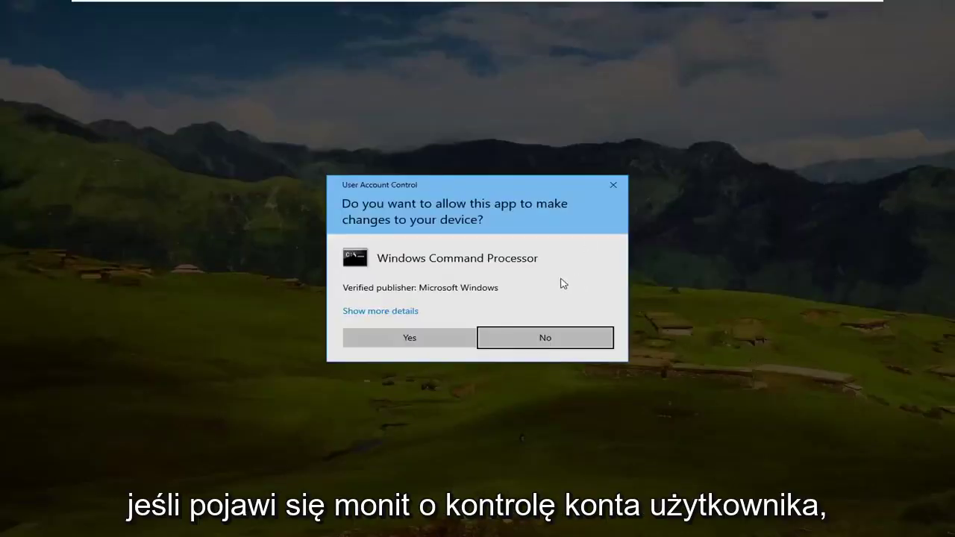
pyautogui.click(380, 340)
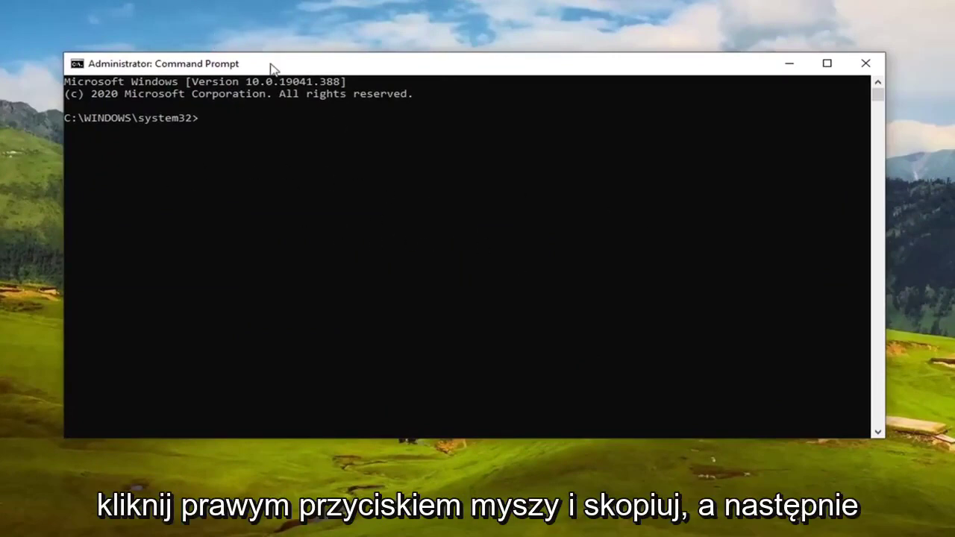
# Paste the copied command sfc /scannow into Command Prompt and run the system file scan
pyautogui.rightClick(476, 66)
pyautogui.moveTo(513, 191)
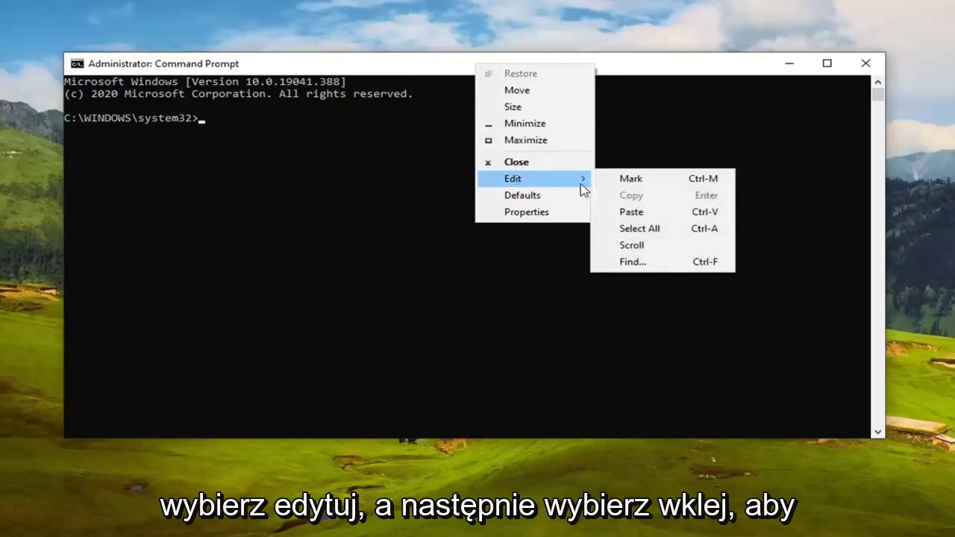
pyautogui.click(635, 213)
pyautogui.press('Return')
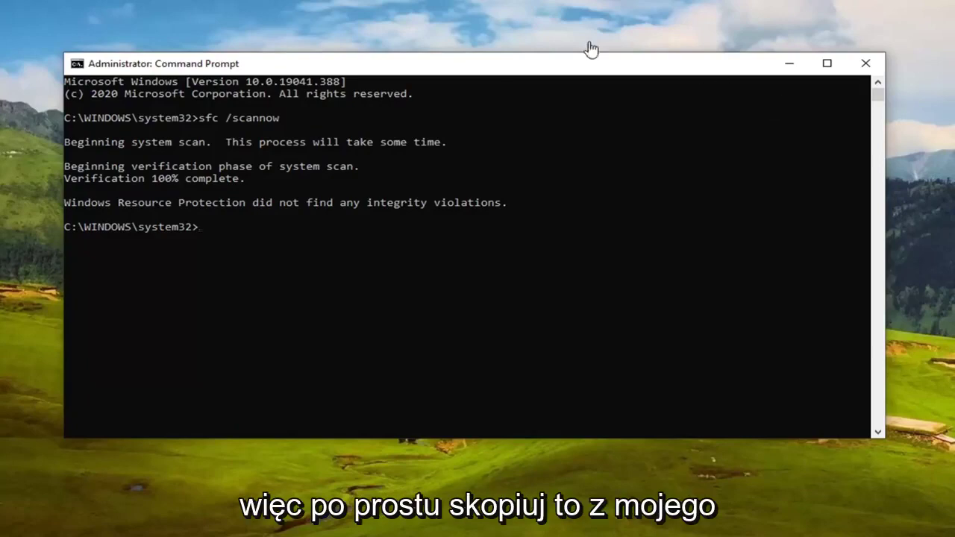
# Paste and run DISM.exe /Online /Cleanup-image /Restorehealth to repair the Windows image, and close Command Prompt when it finishes
pyautogui.rightClick(469, 65)
pyautogui.moveTo(513, 178)
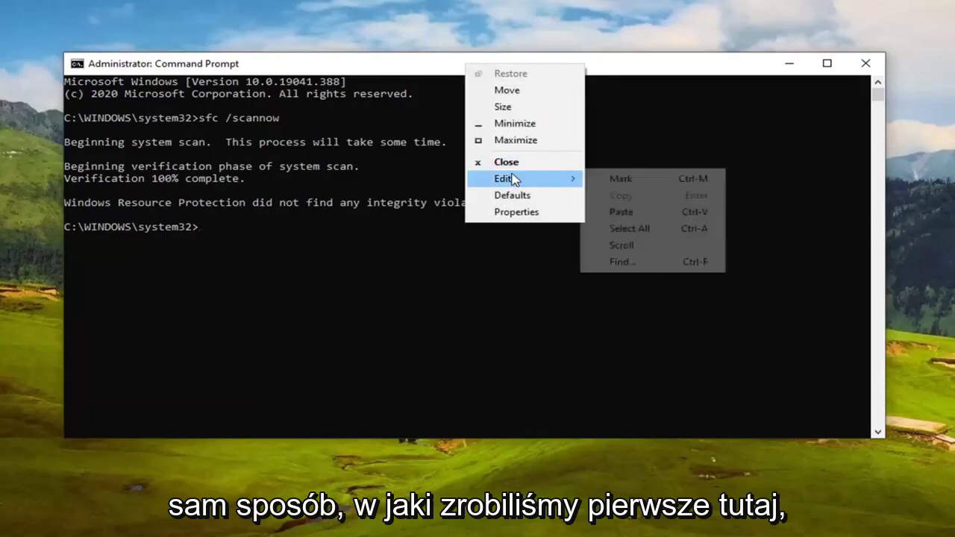
pyautogui.click(606, 211)
pyautogui.press('Return')
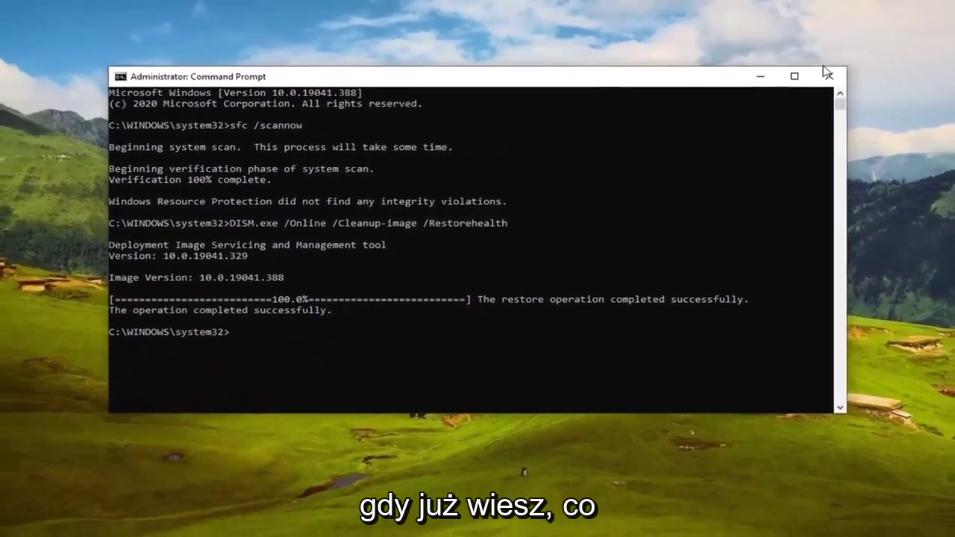
pyautogui.click(827, 75)
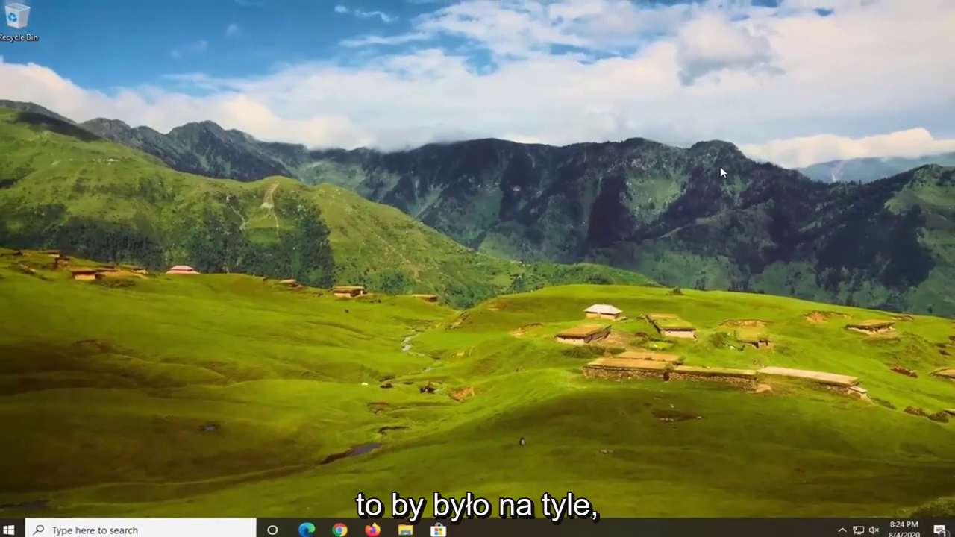